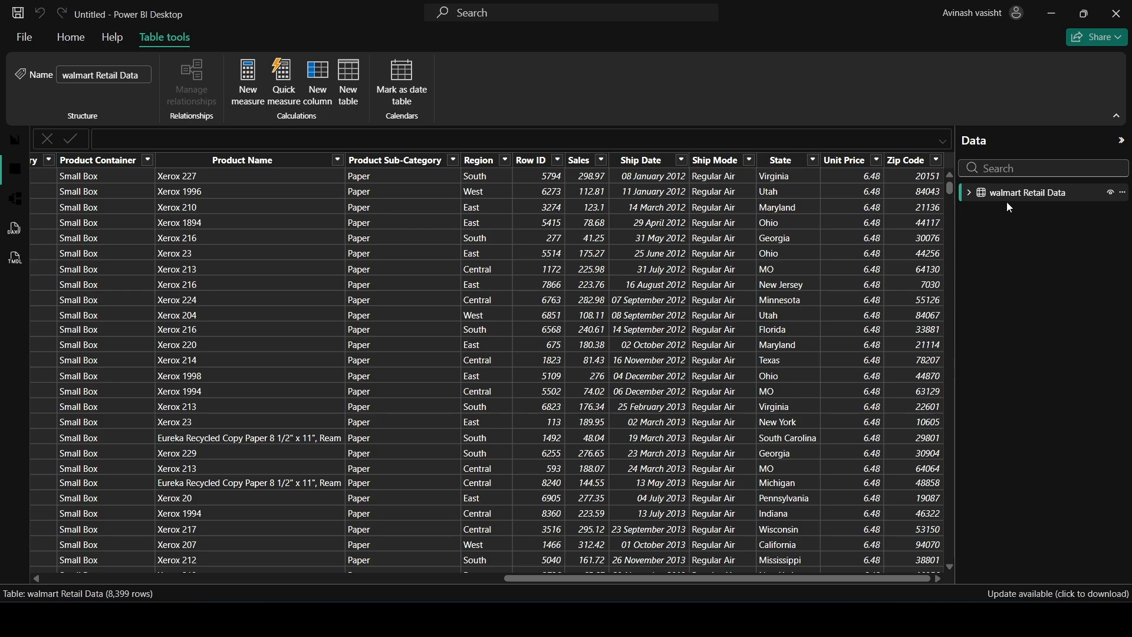
Step: Create a measure named Total_net_profit in the walmart Retail Data table and begin its formula with the SUMX function
click(579, 161)
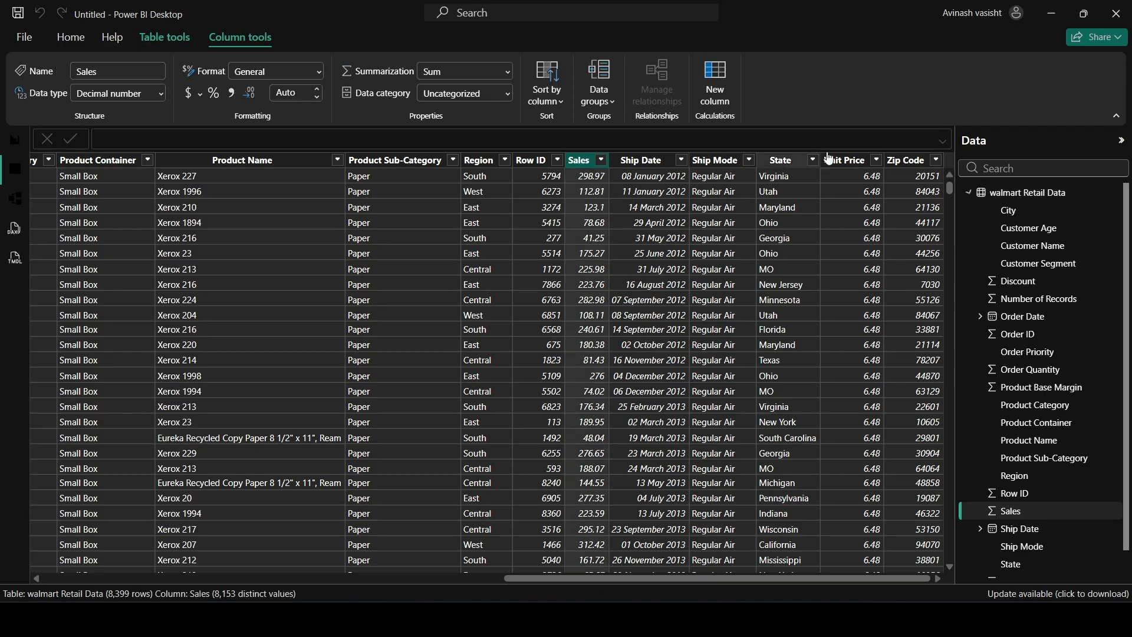
click(837, 160)
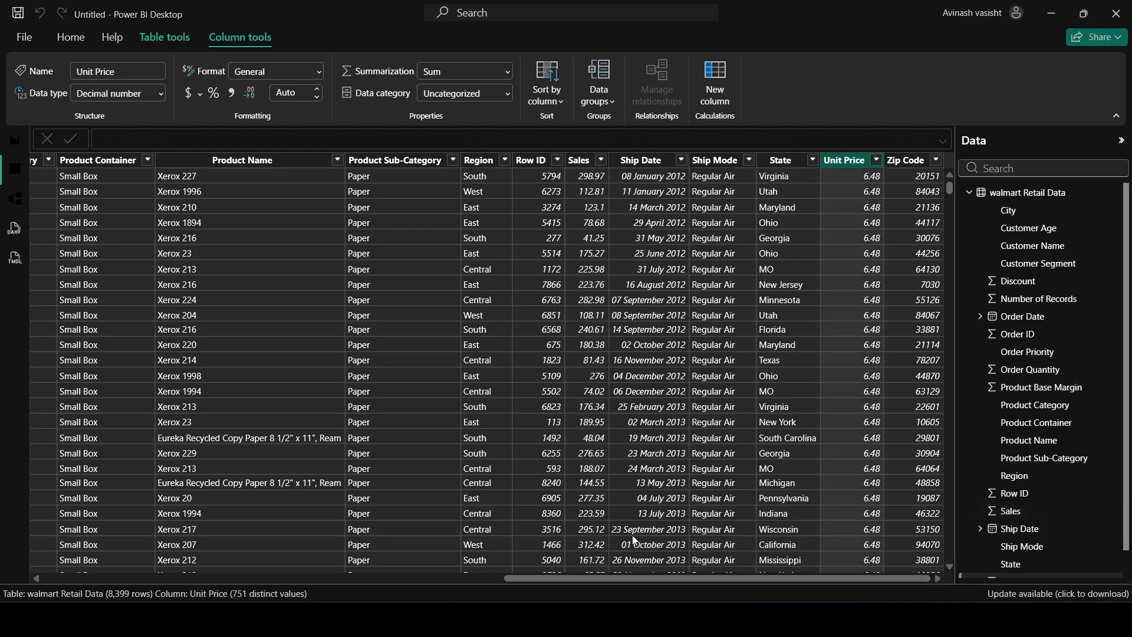
click(155, 39)
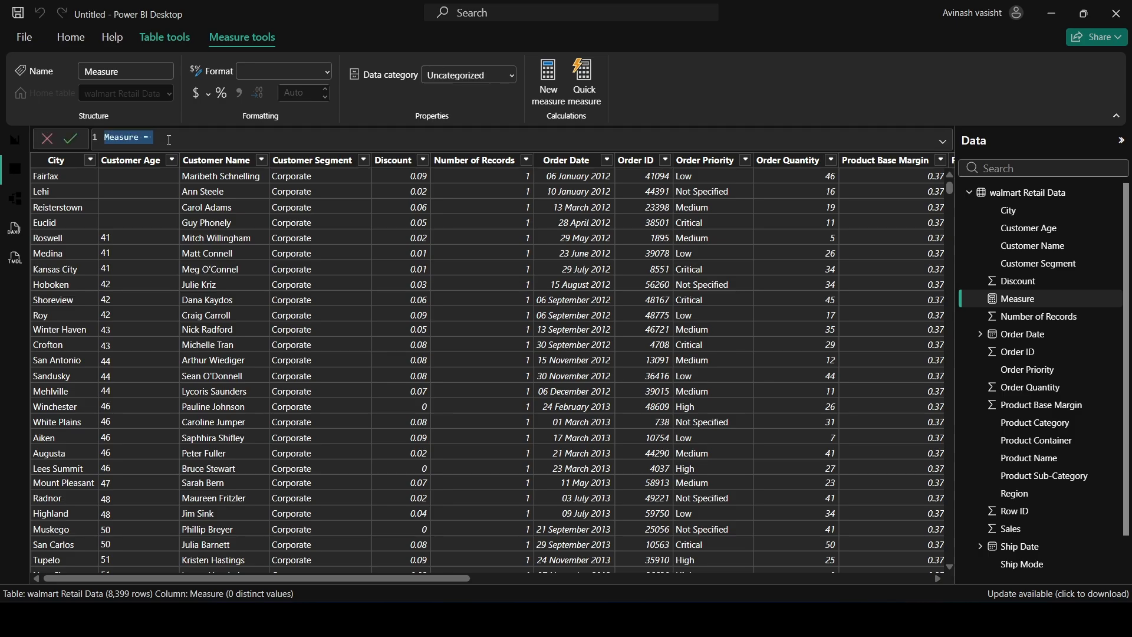
text(Total_net_profit=s)
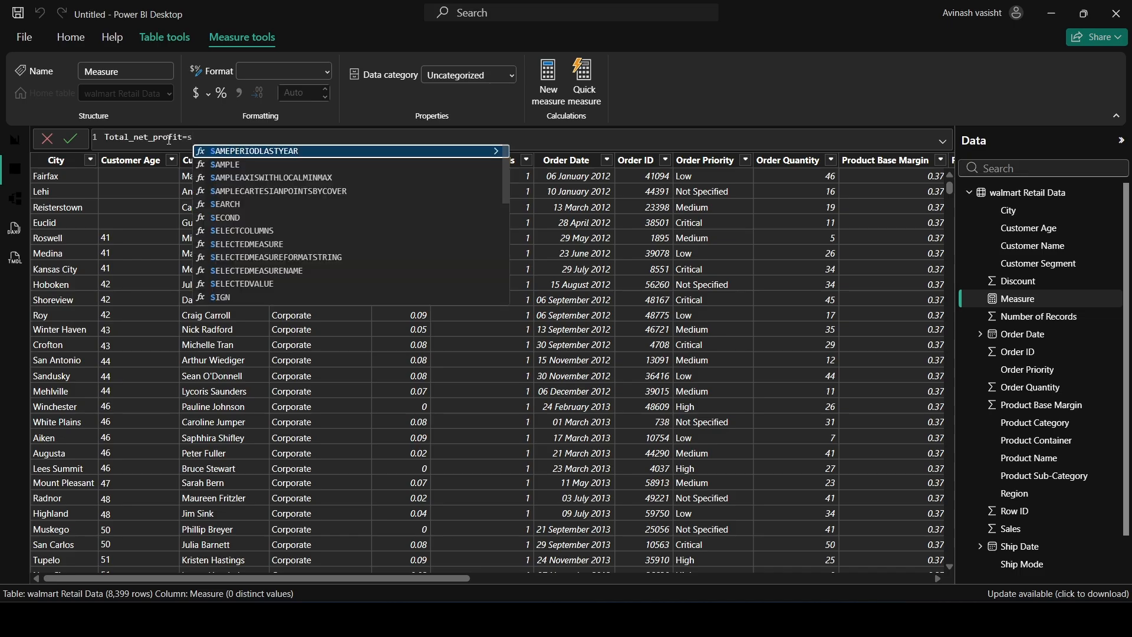
text(um)
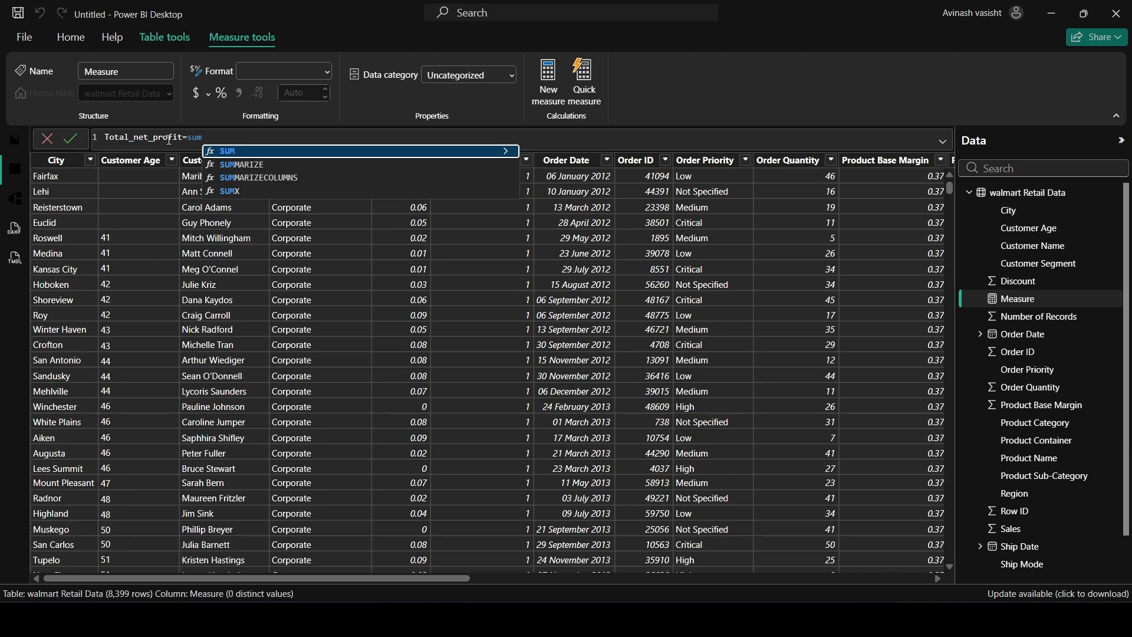
key(Down)
key(Down)
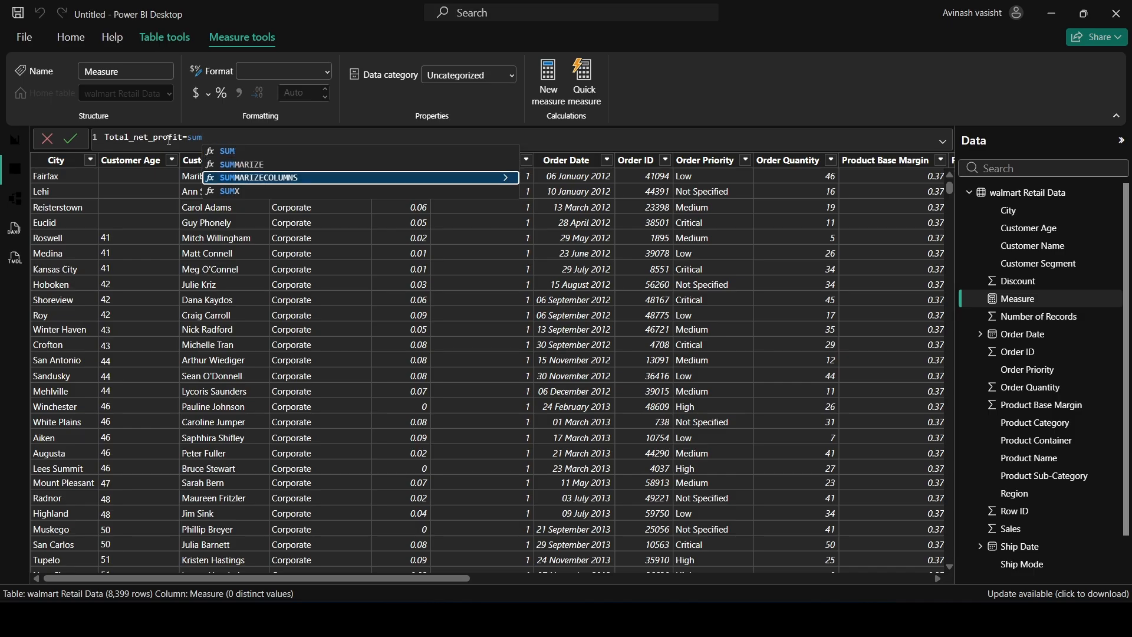
key(Down)
key(Tab)
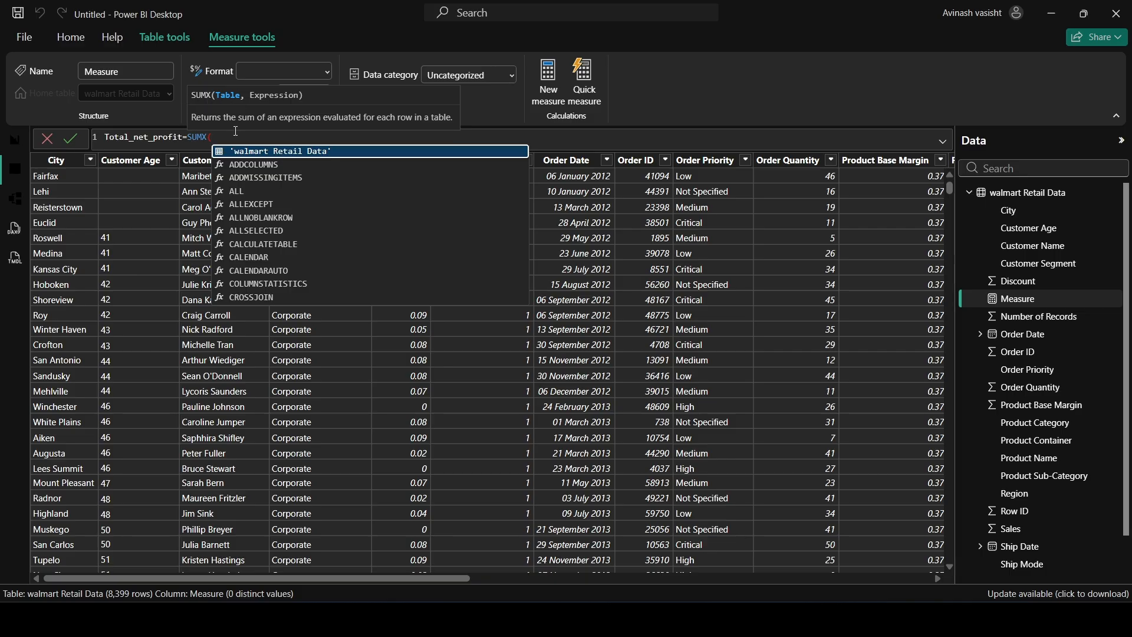
Step: Complete the SUMX formula over 'walmart Retail Data' with Sales minus Unit Price as the expression, and commit the measure
text(w)
key(Tab)
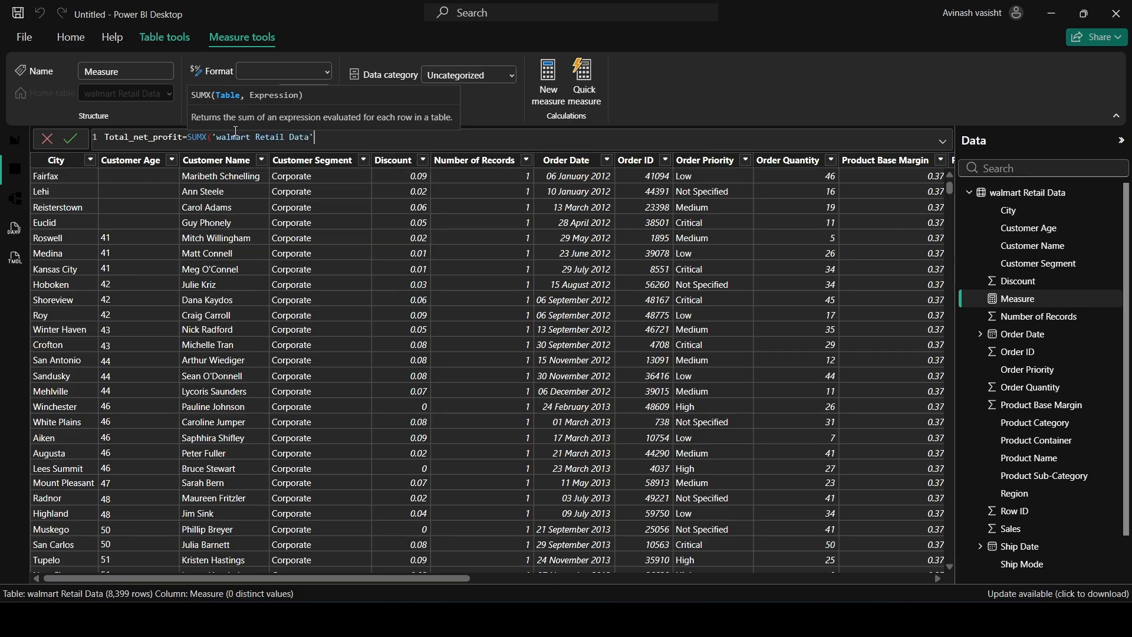
text(,)
text(sal)
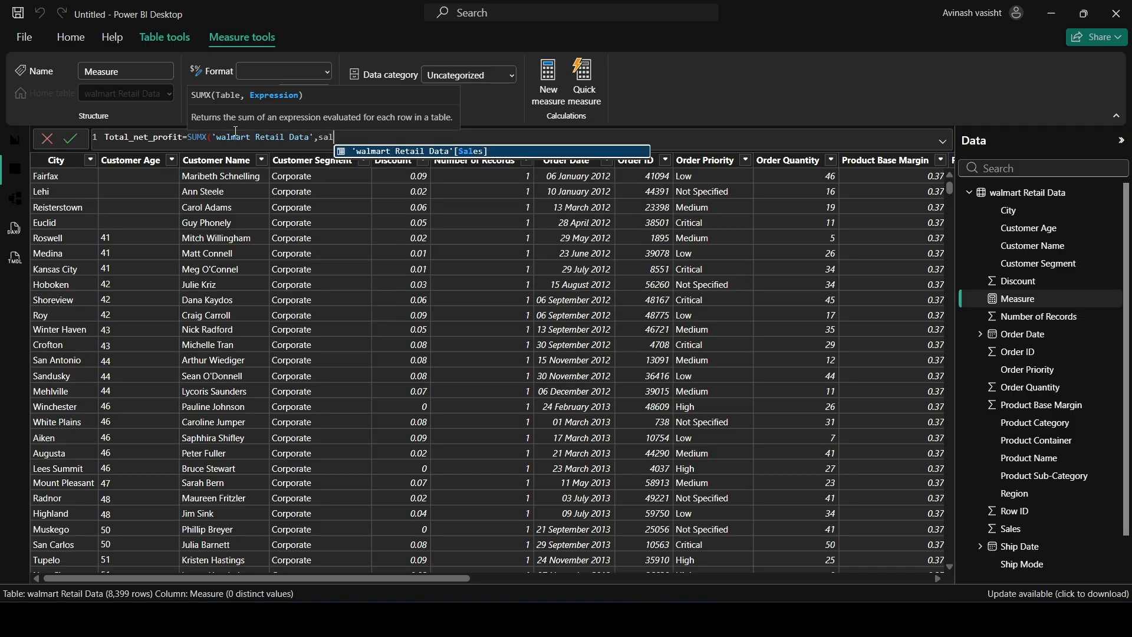
key(Tab)
text(-)
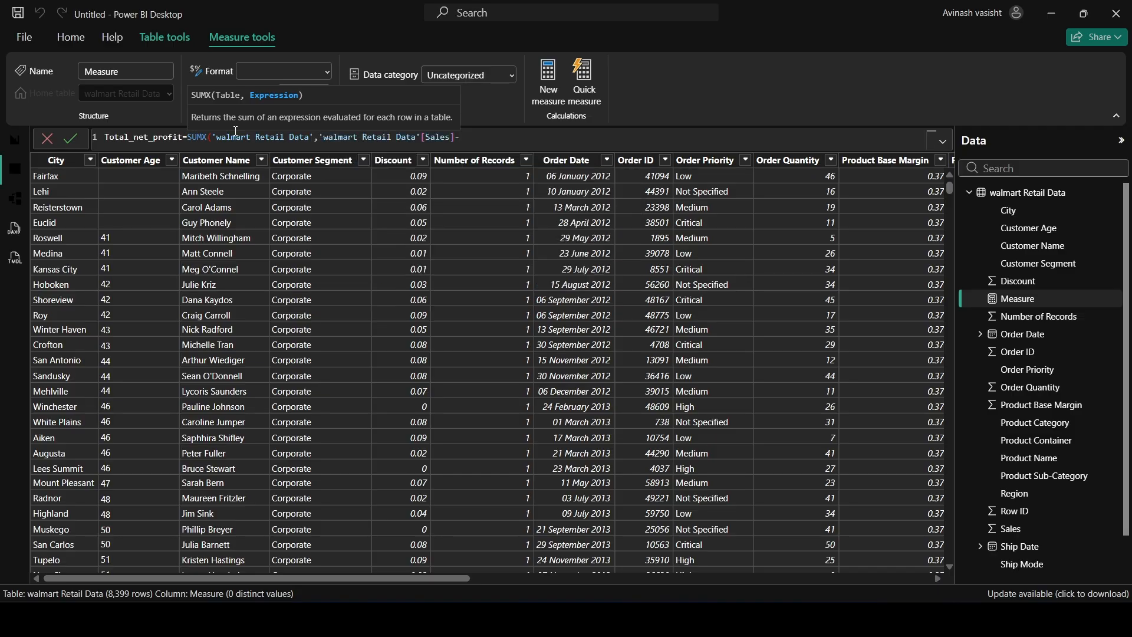
text(unit)
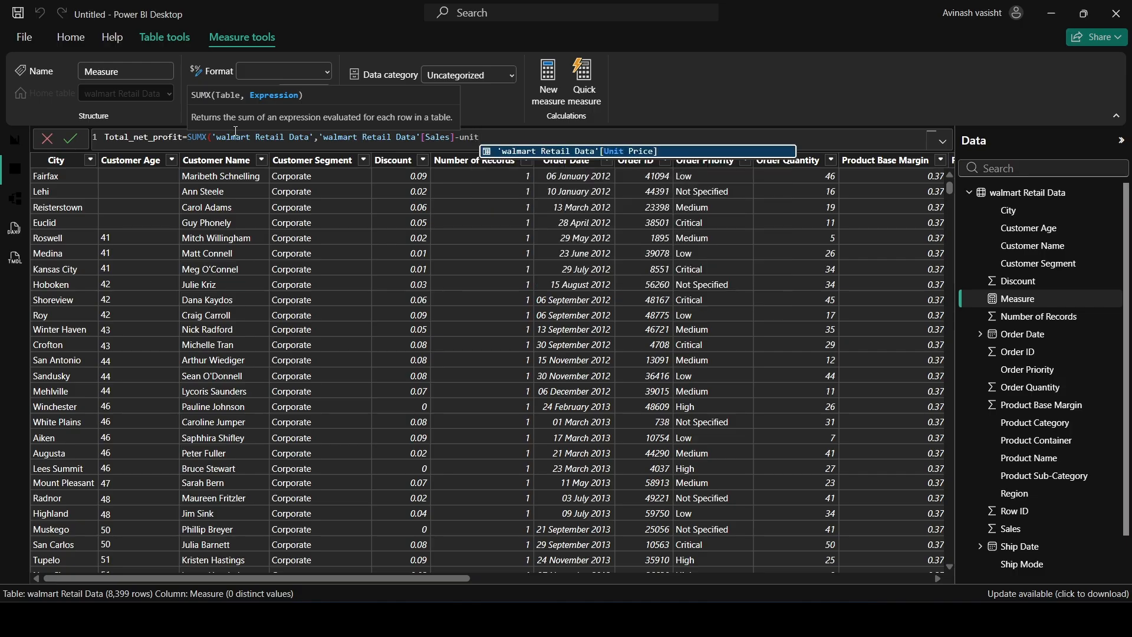
key(Tab)
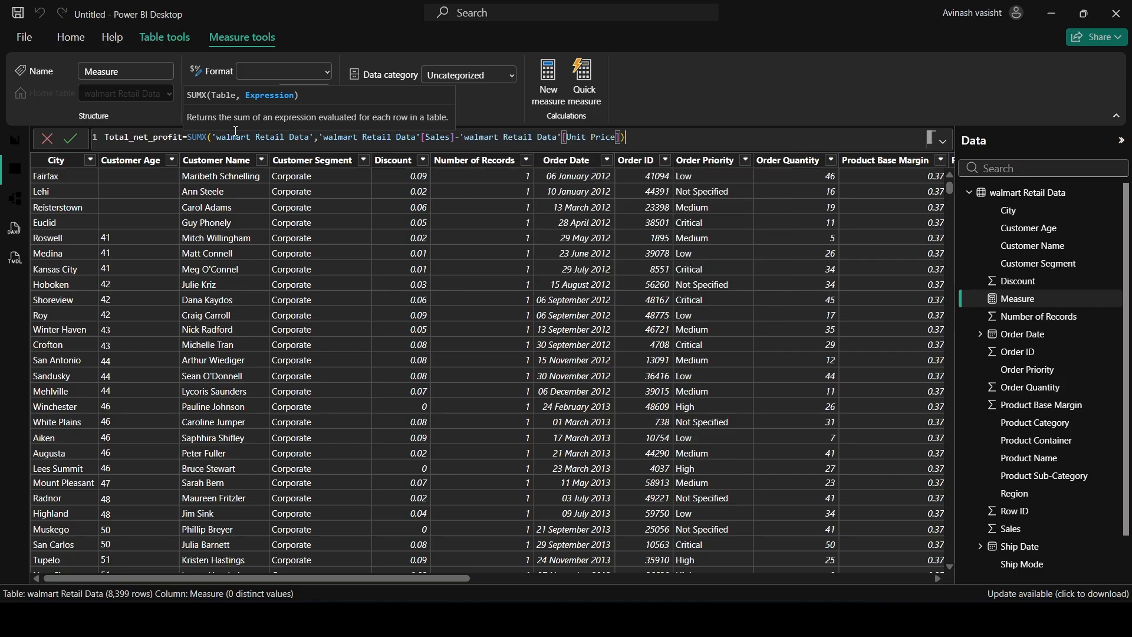
text())
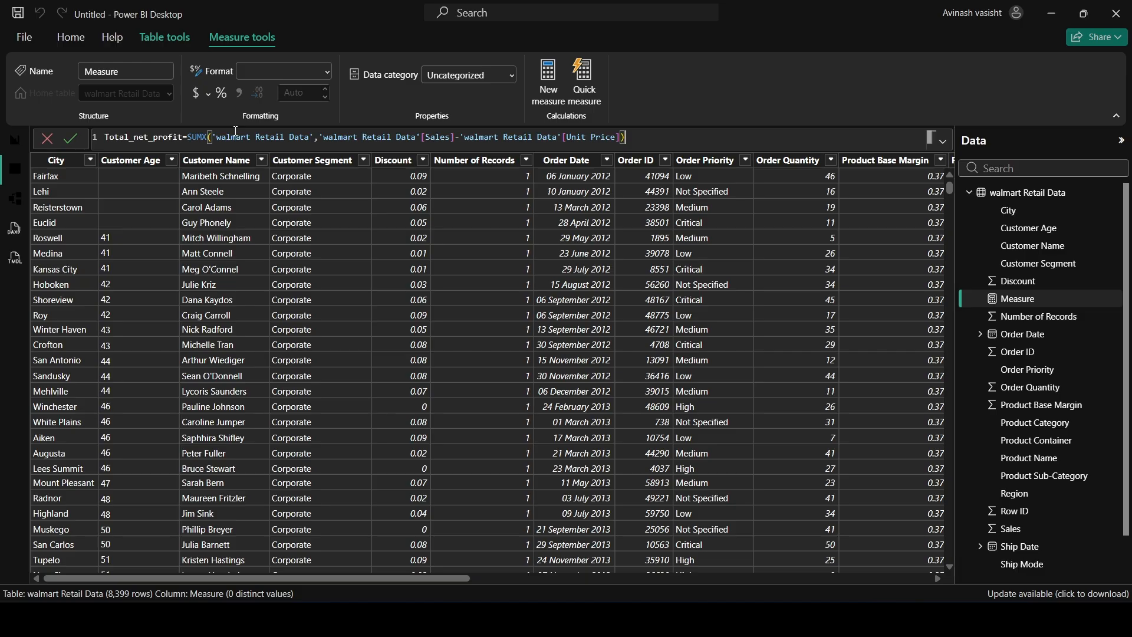
key(Return)
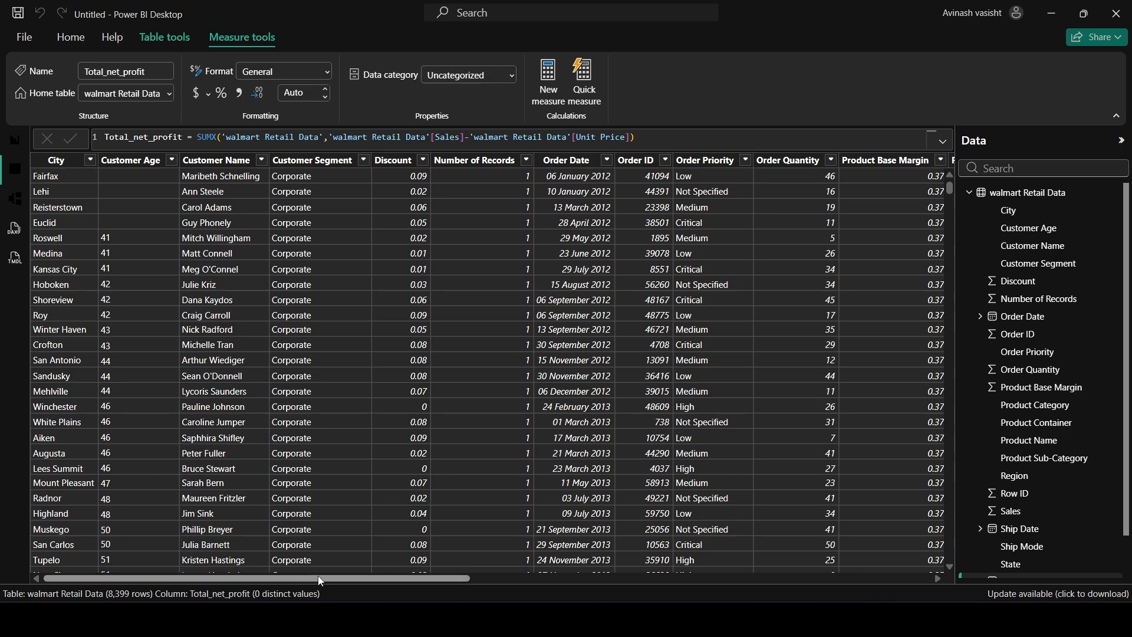
Step: Create a second measure named Avg_sales_value and begin its formula with AVERAGEX over the 'walmart Retail Data' table
drag(318, 575, 637, 576)
scroll(654, 548, right, 5)
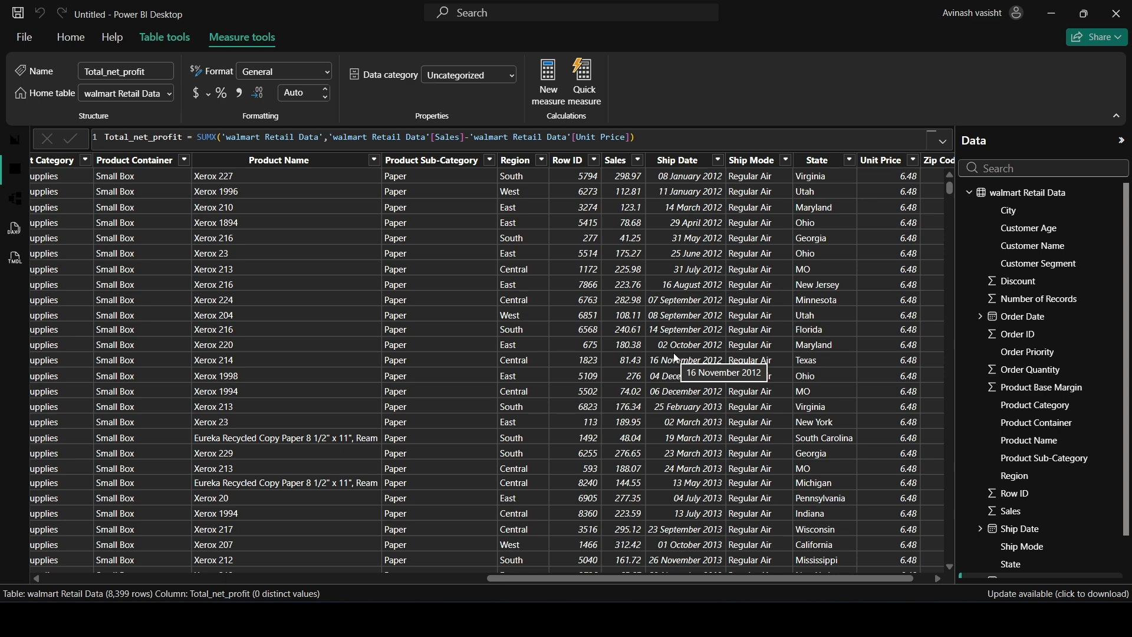
mouse_move(627, 578)
mouse_down()
mouse_move(568, 582)
mouse_move(638, 587)
mouse_up()
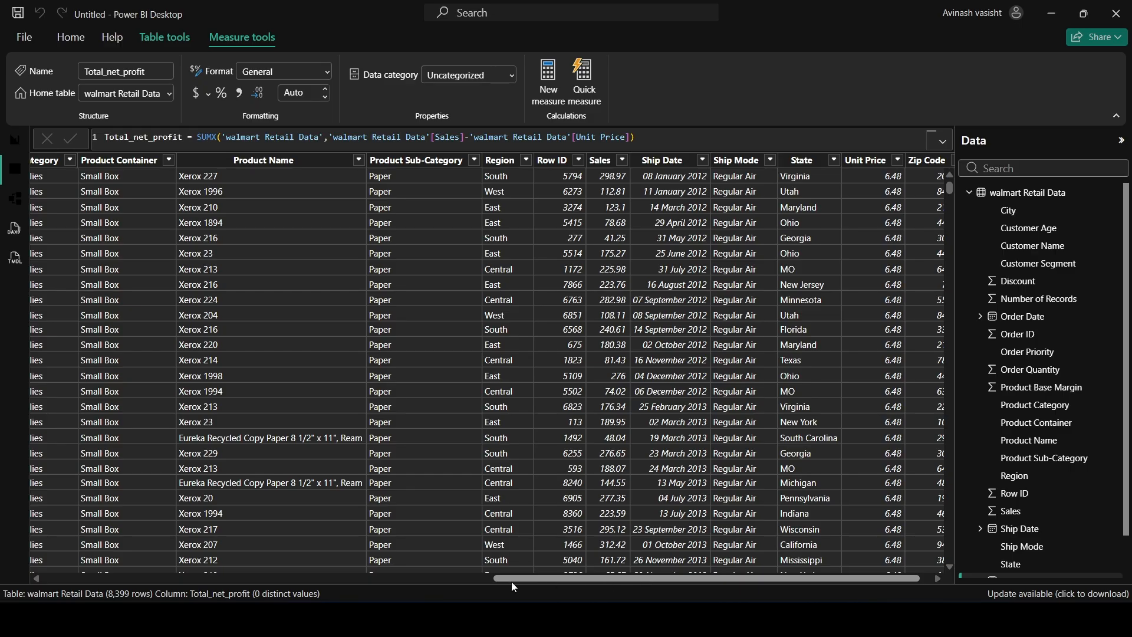
drag(536, 577, 53, 543)
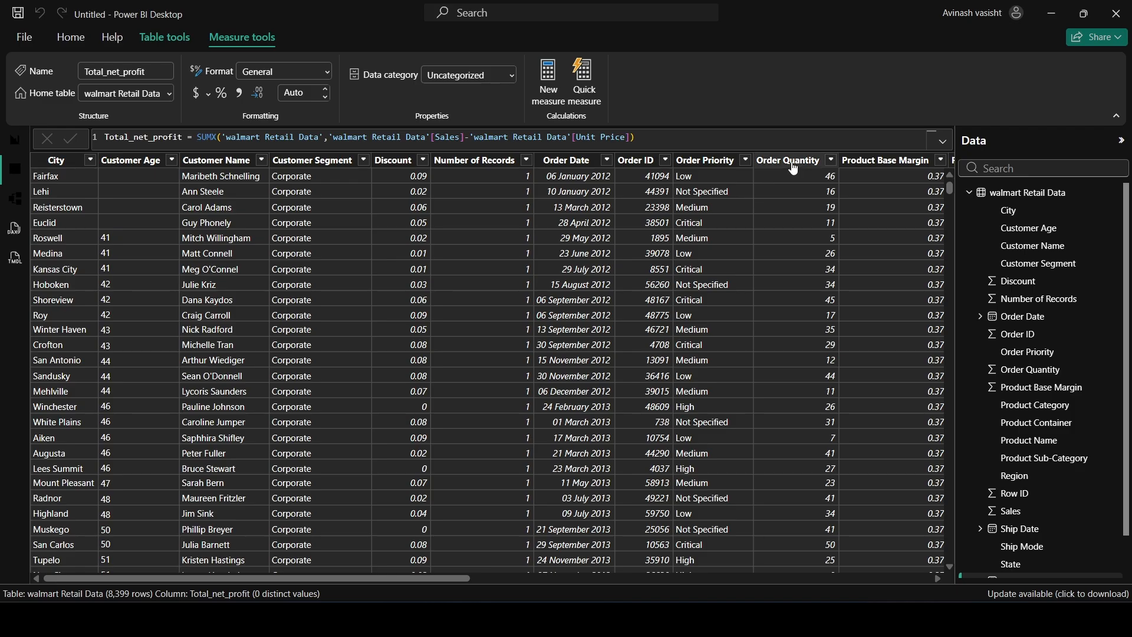
drag(387, 579, 839, 573)
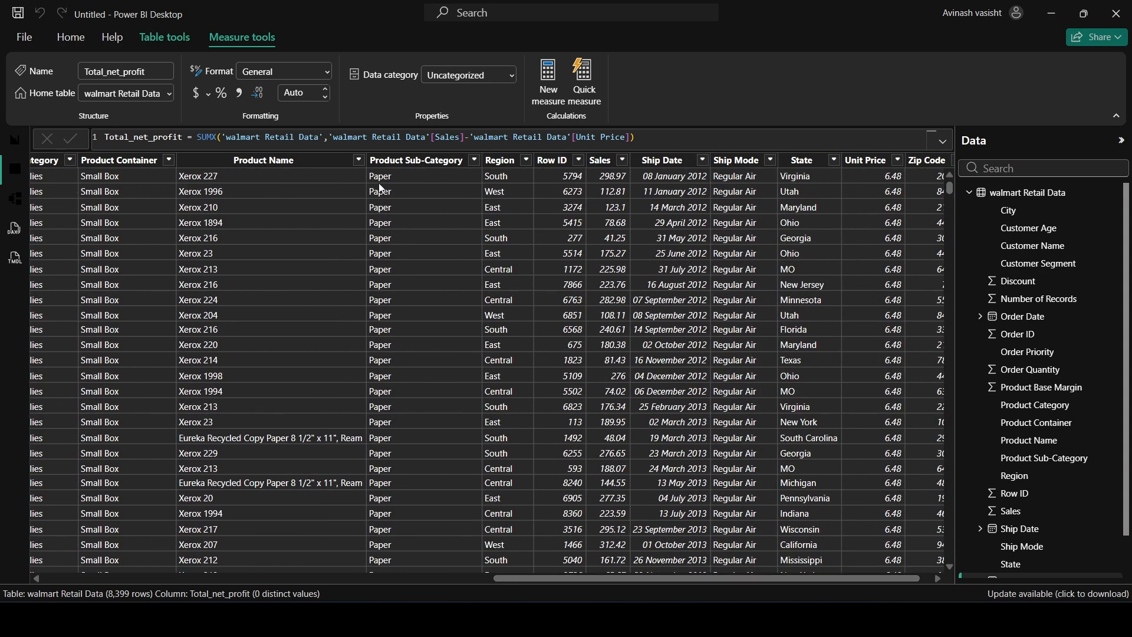
click(168, 38)
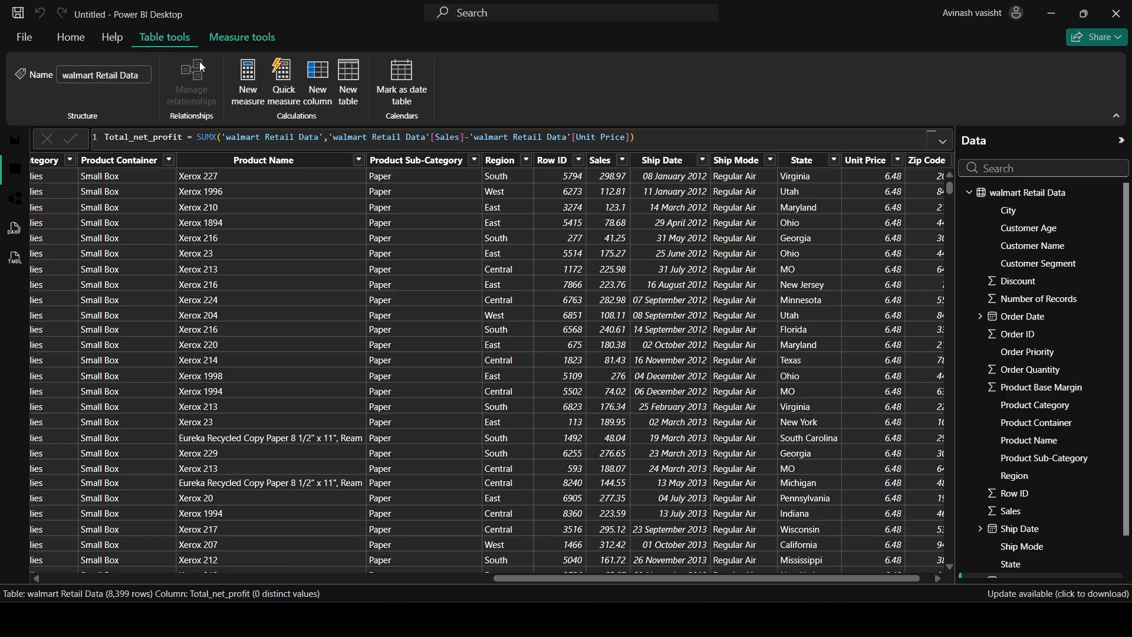
click(242, 85)
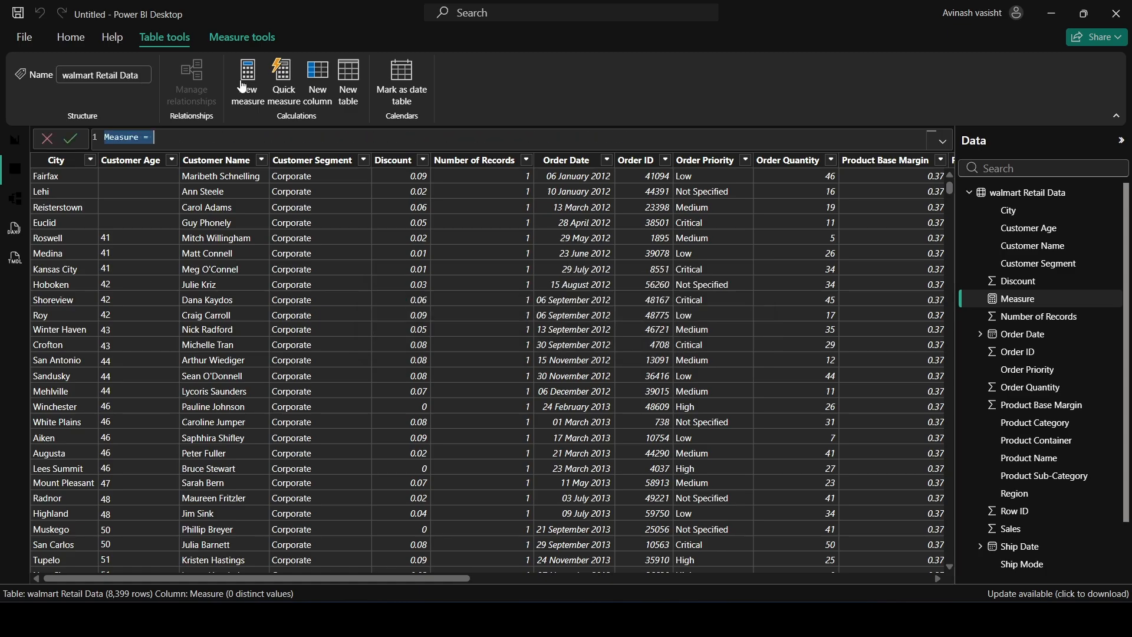
text(A)
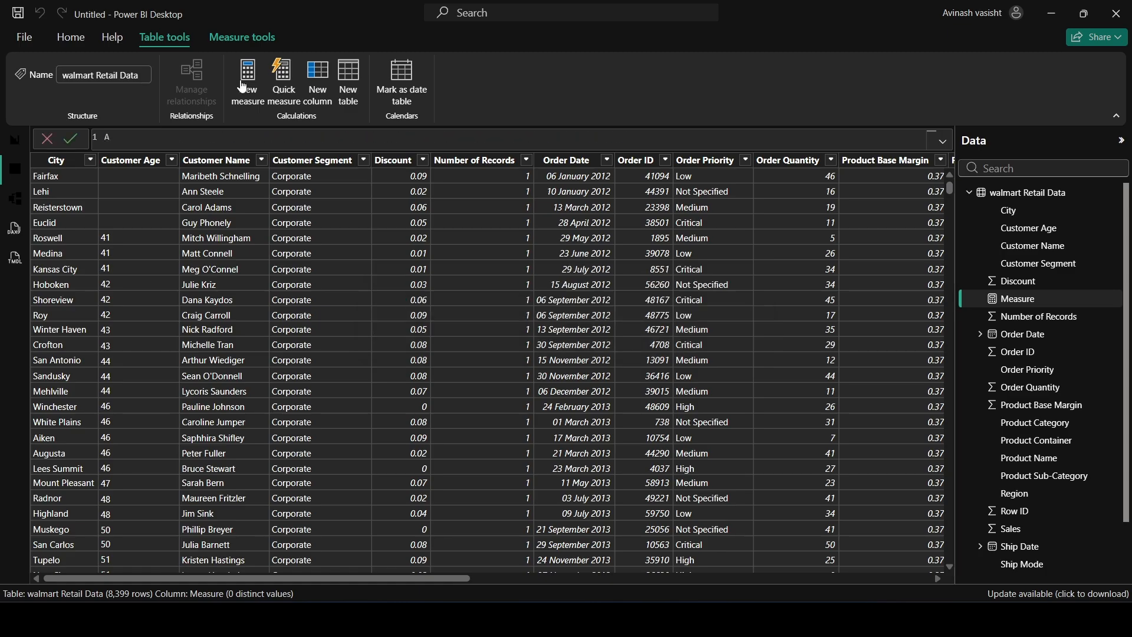
text(vg_sales_value=ave)
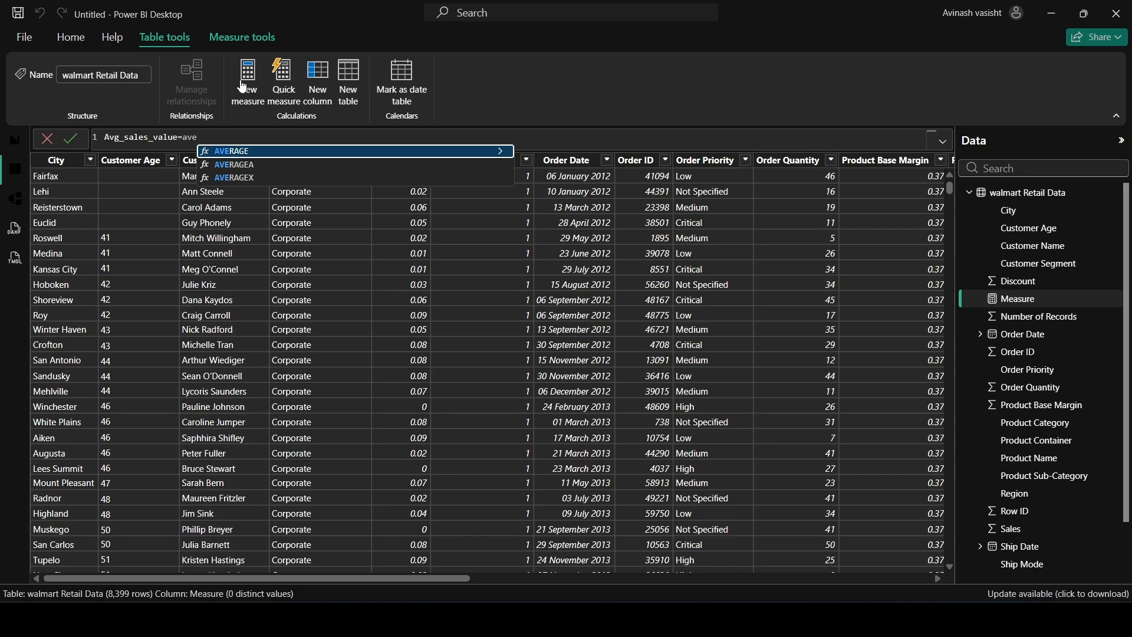
key(Down)
key(Down)
key(Tab)
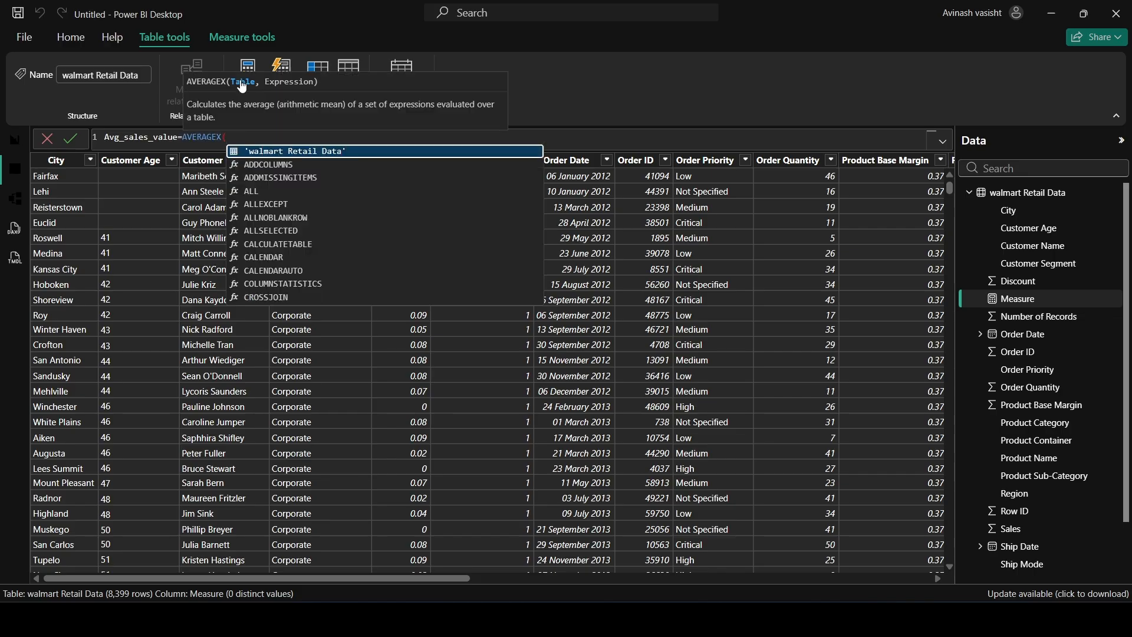
key(Tab)
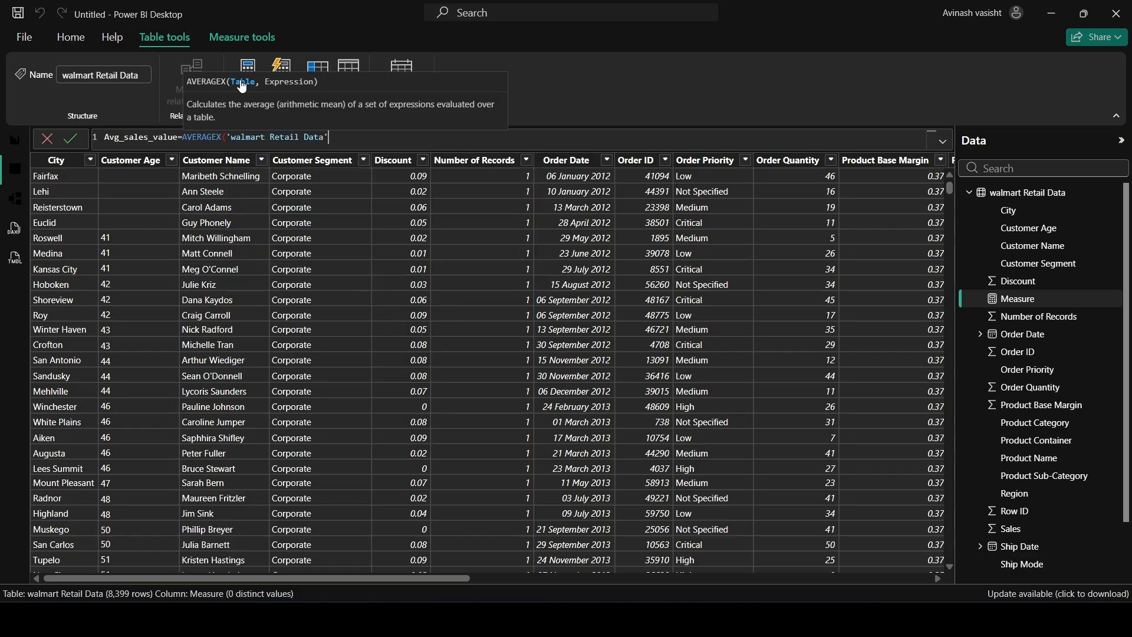
Step: Add the Order Quantity column of 'walmart Retail Data' as the start of the AVERAGEX expression
text(,qun)
key(BackSpace)
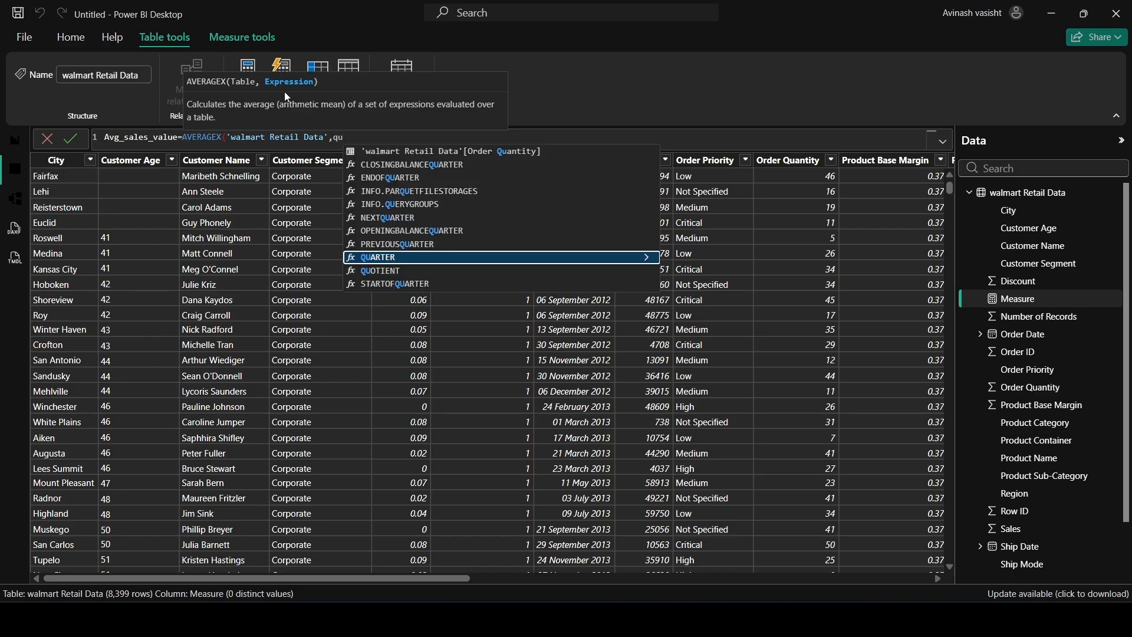
key(Up)
key(Up)
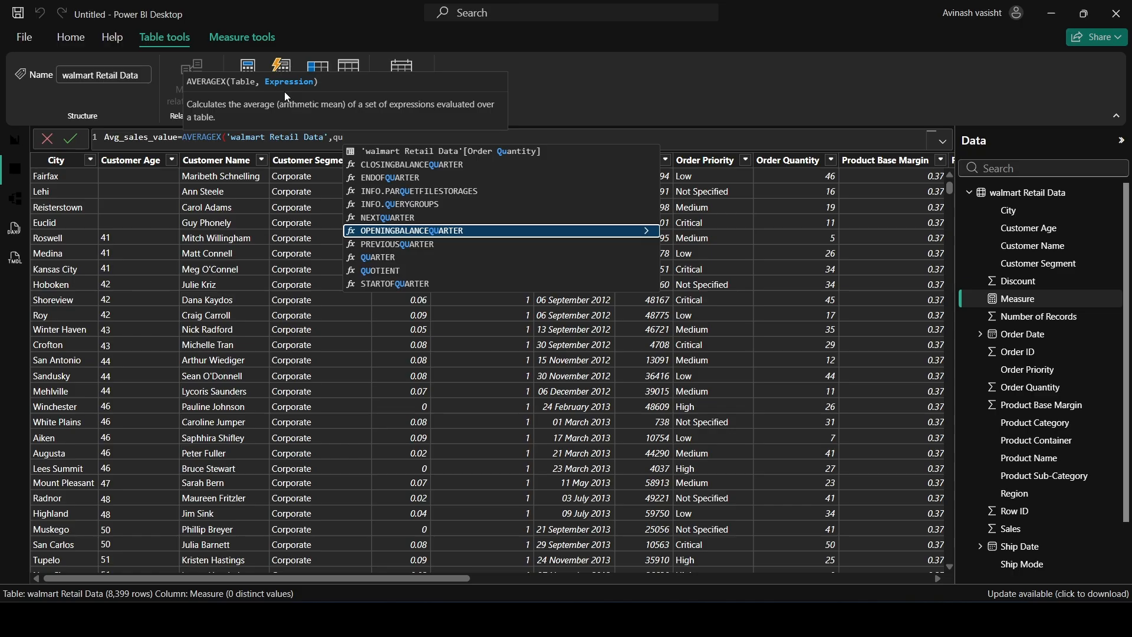
key(Up)
key(Up)
key(Up)
key(Up)
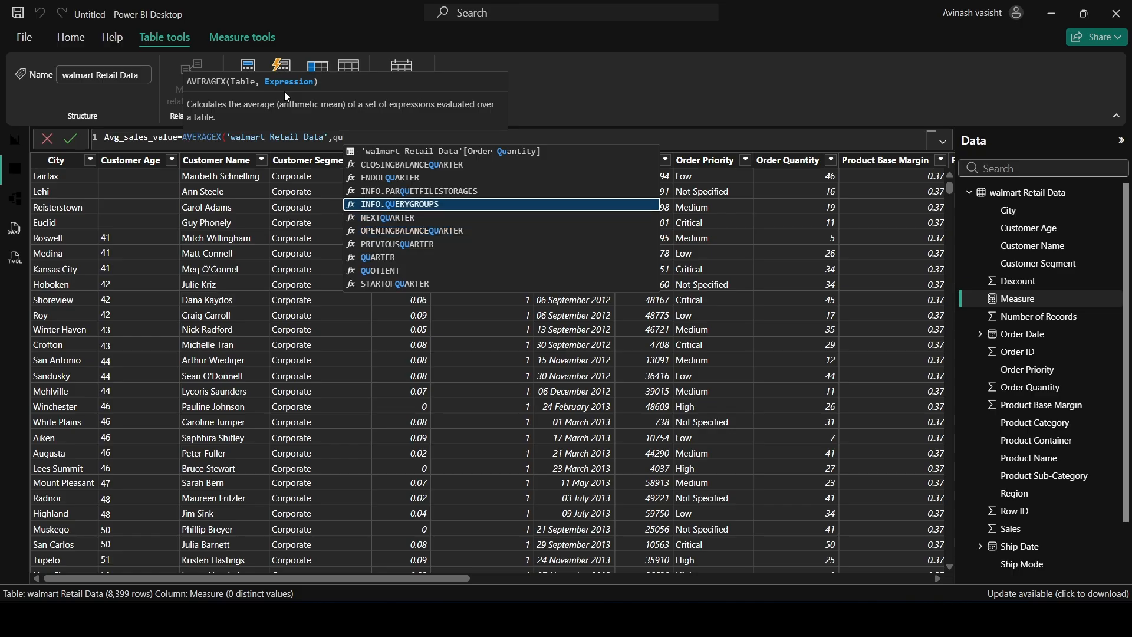
key(Up)
key(Up)
key(Tab)
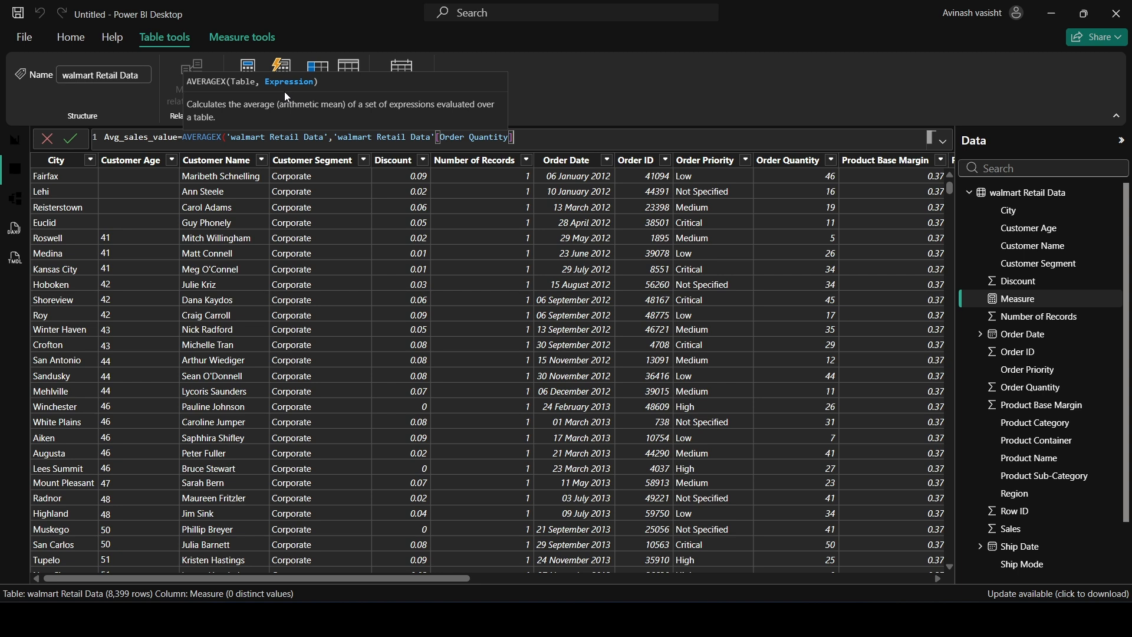
Step: Multiply Order Quantity by the Unit Price column in the AVERAGEX expression and commit the measure
text(*u)
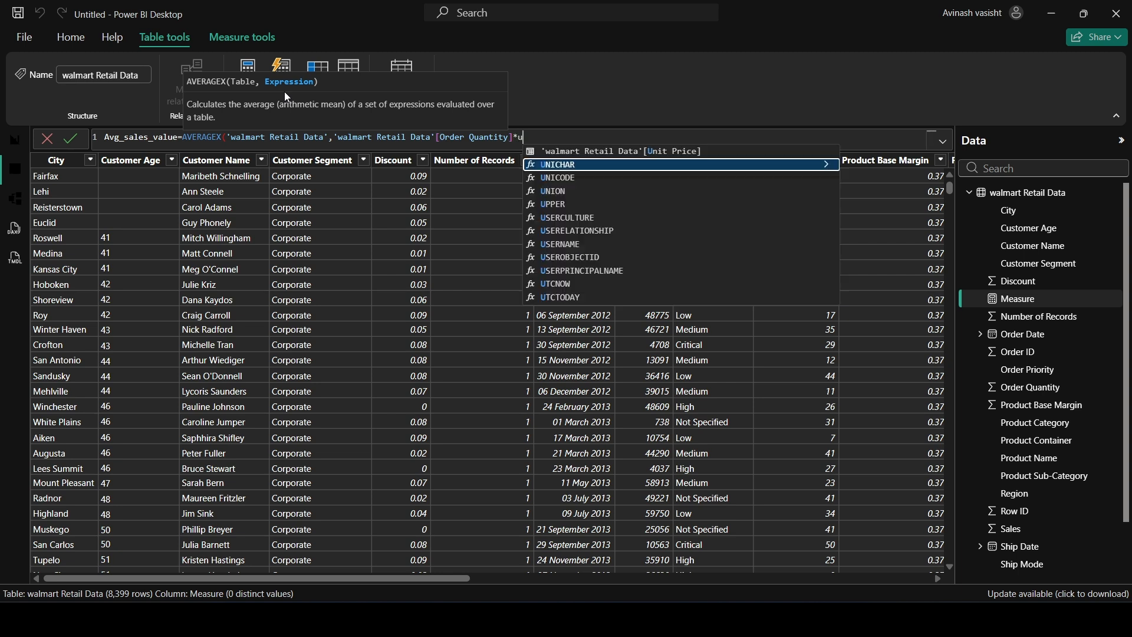
text(ni)
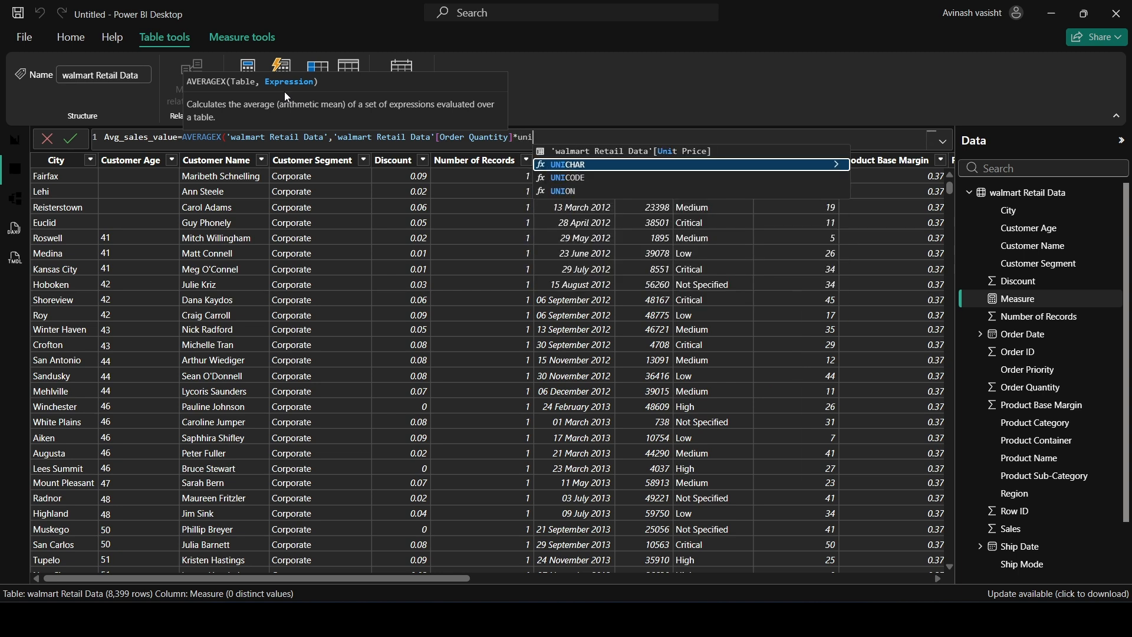
key(Up)
key(Tab)
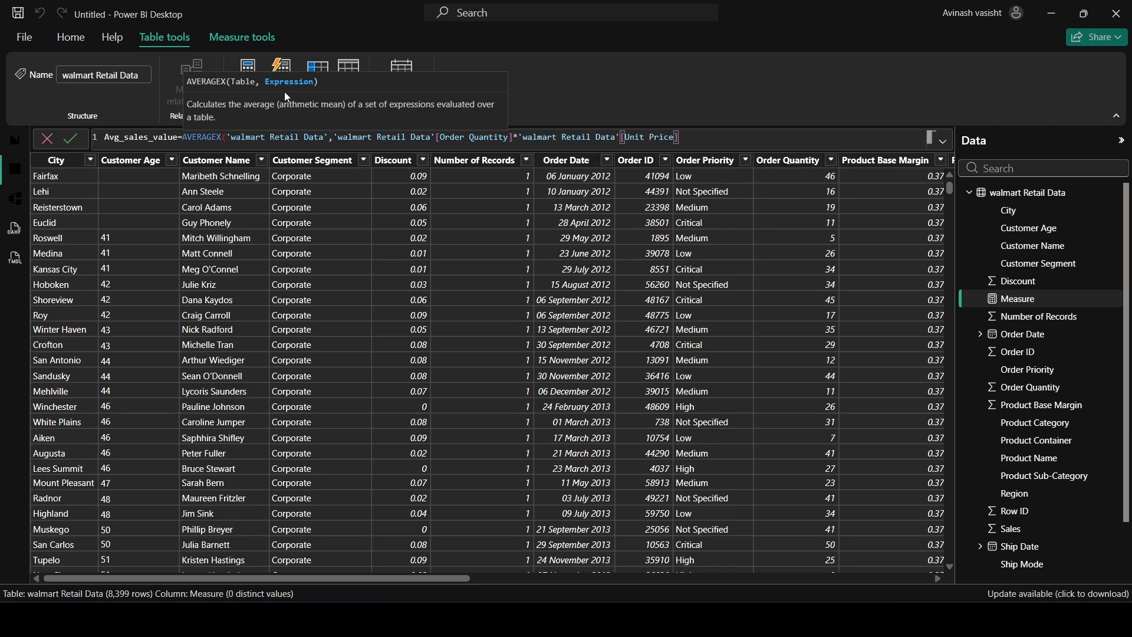
key(Return)
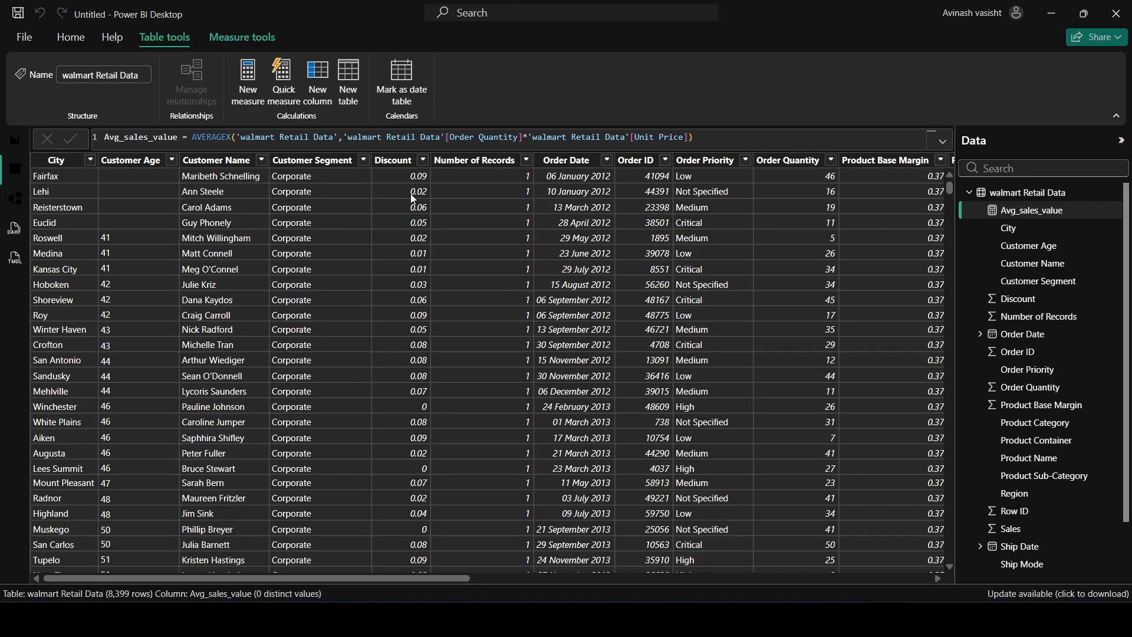
Step: Switch to the report view and add an empty card visual to Page 1
click(17, 144)
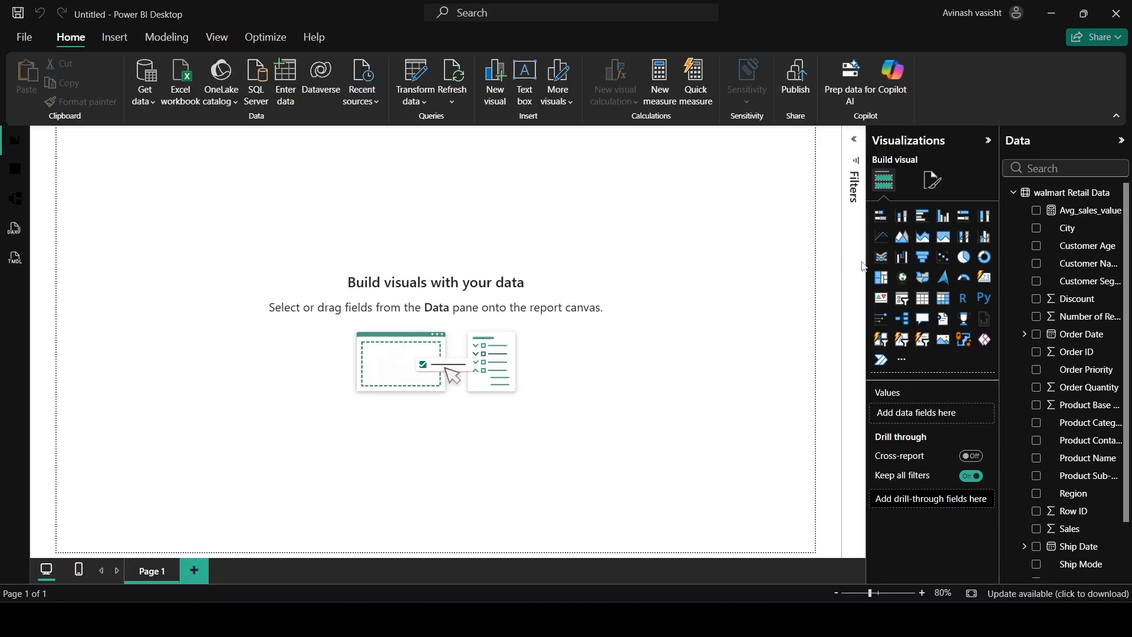
click(984, 280)
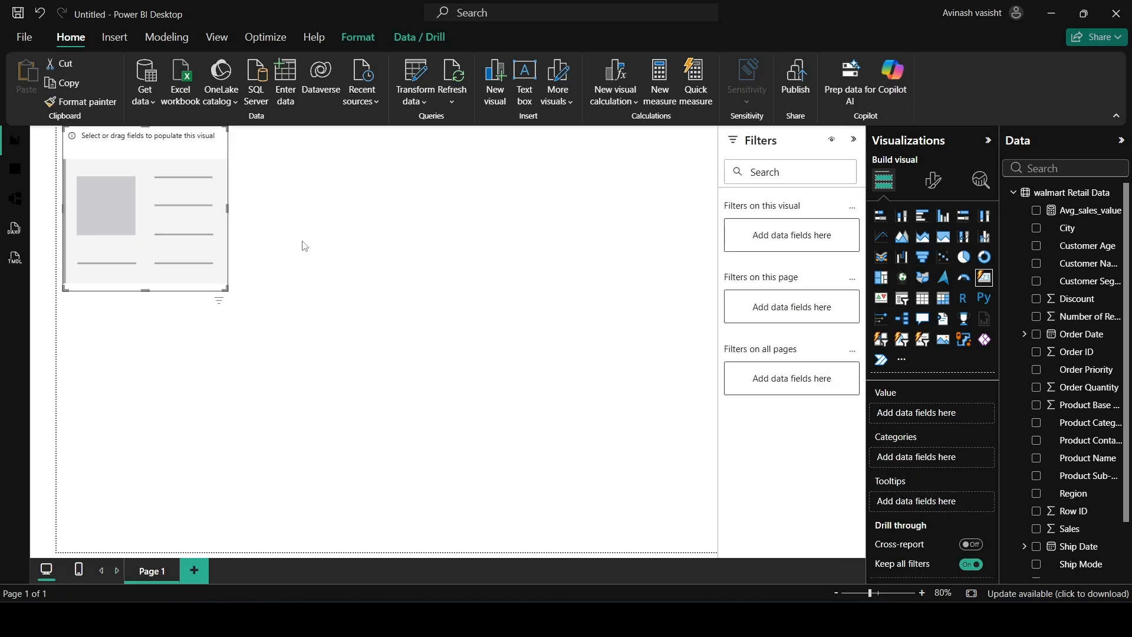
scroll(204, 266, down, 1)
ctrl+click(176, 265)
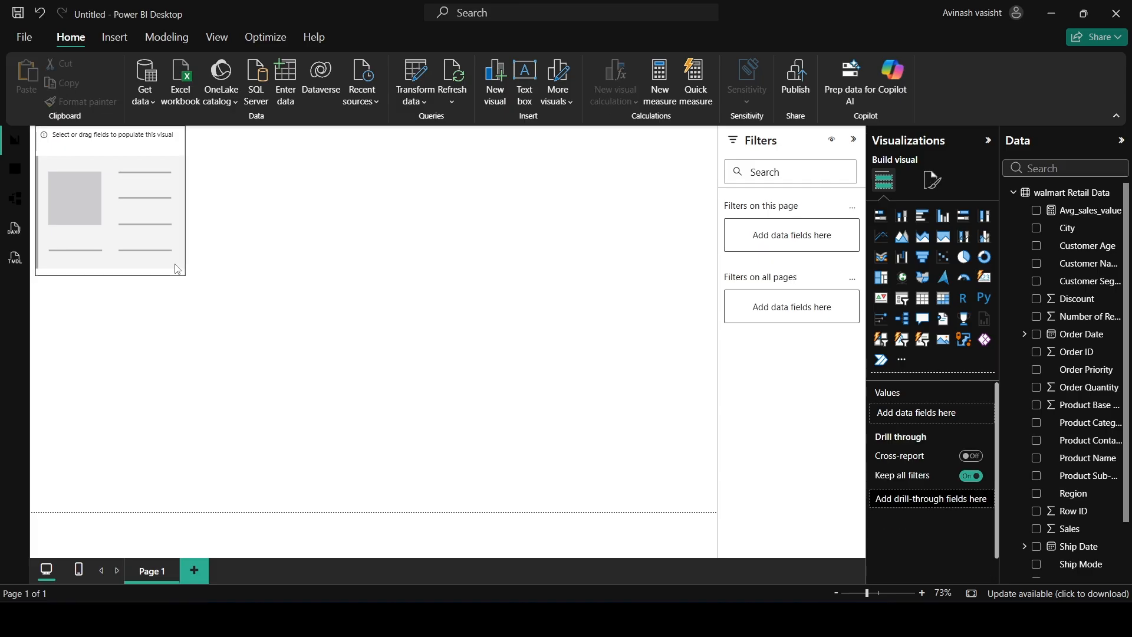
Step: Duplicate the empty card visual and place the copy on the same row, well clear of the original
click(176, 269)
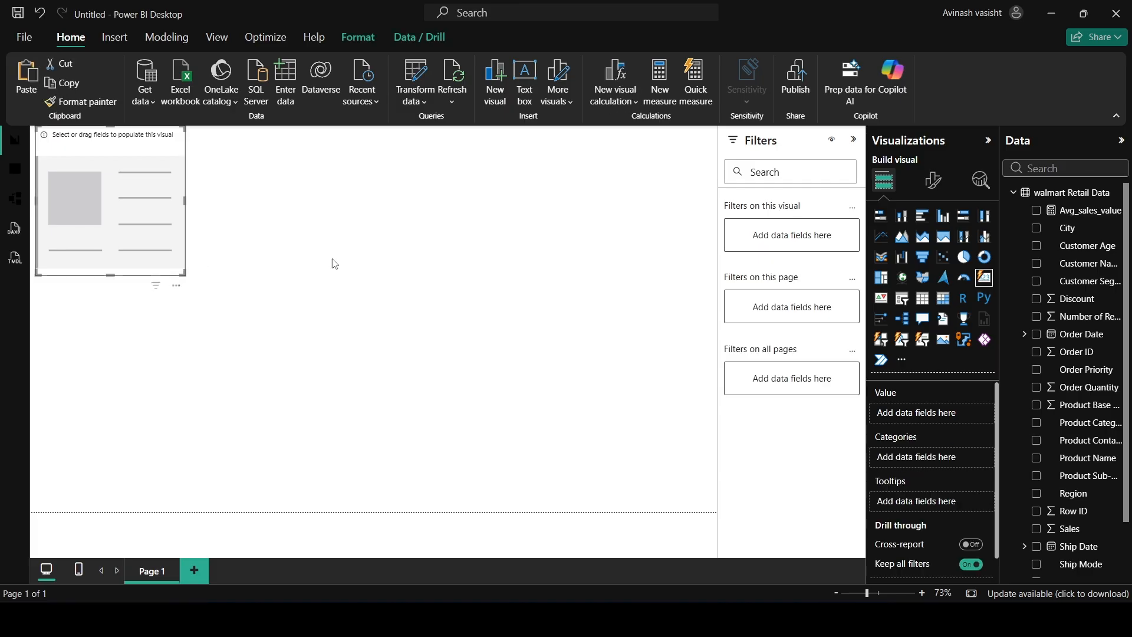
click(443, 257)
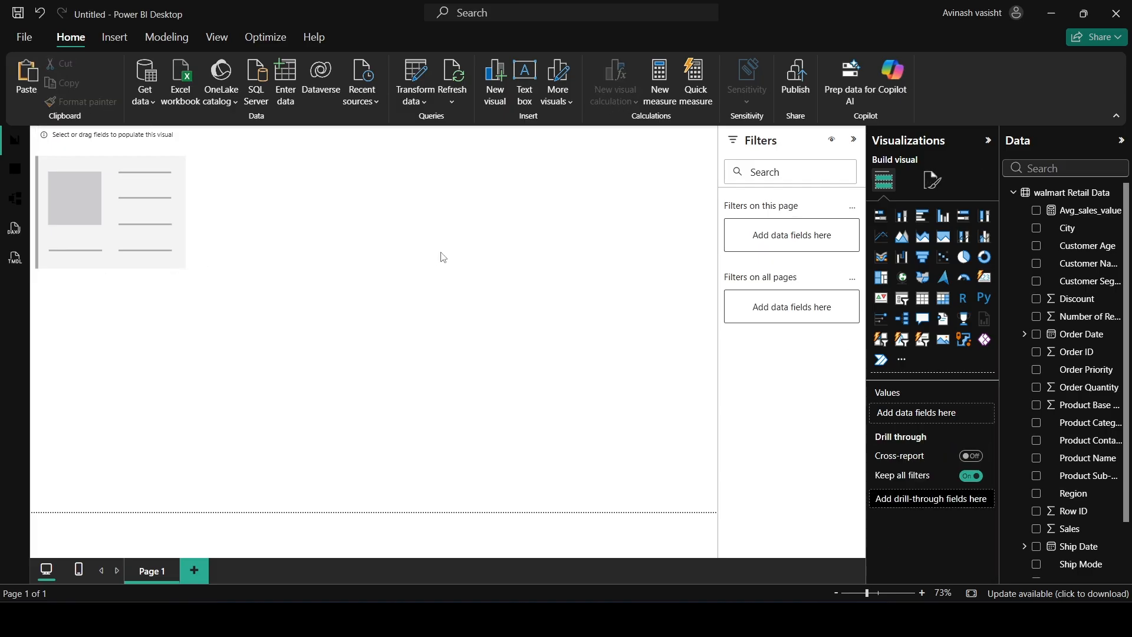
key(ctrl+v)
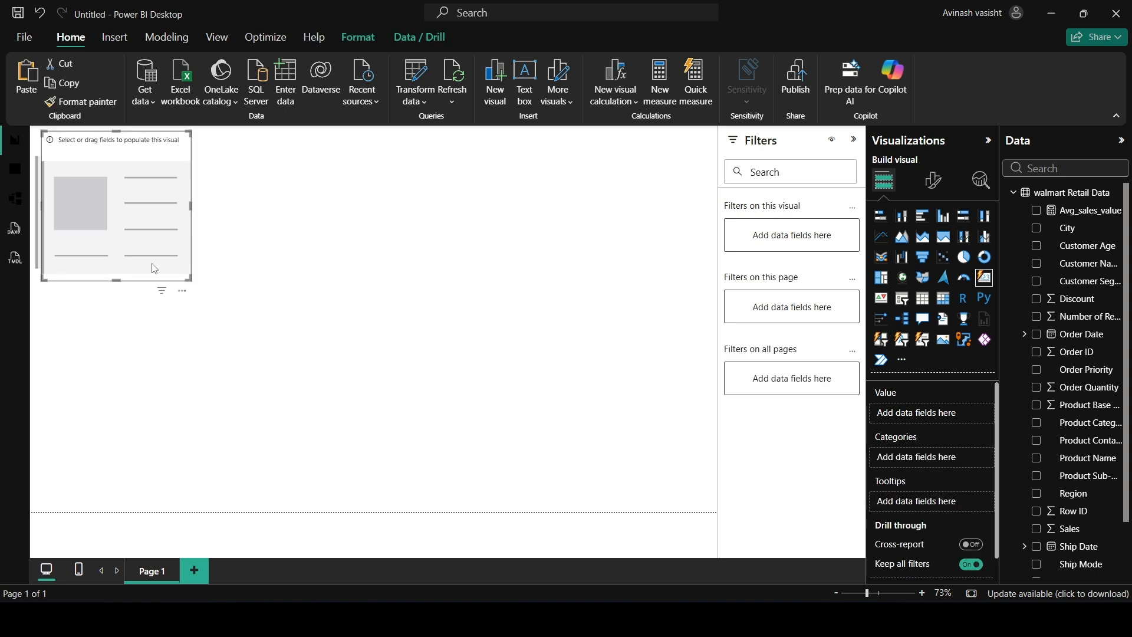
drag(145, 257, 525, 267)
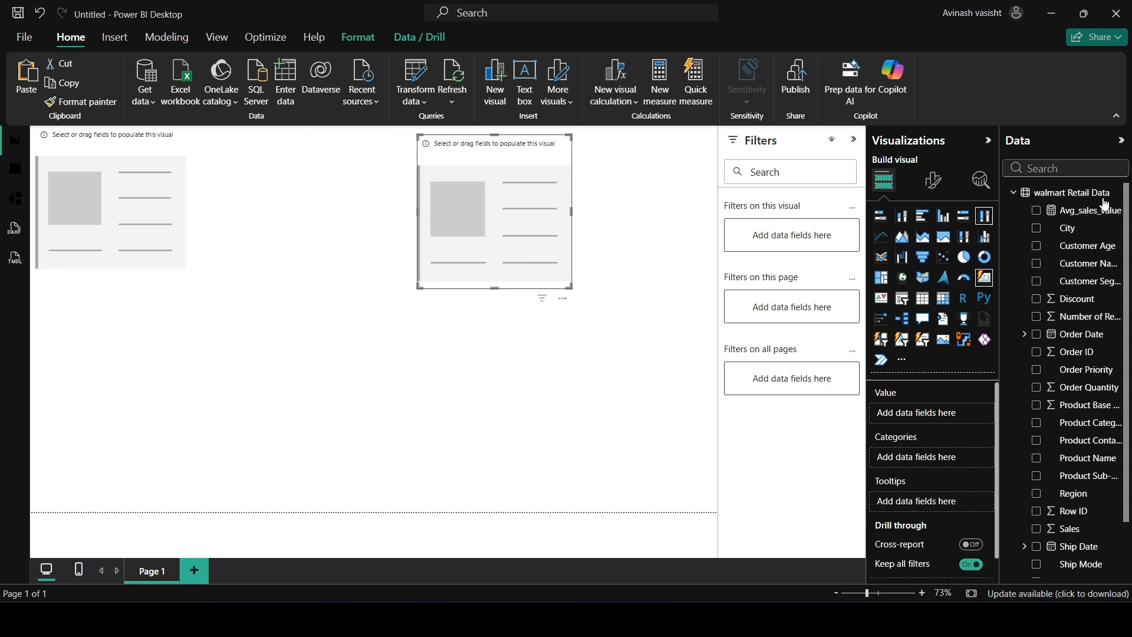
Step: Search the data fields for "to" and assign the Total_net_profit measure as the copied card's value
click(1056, 168)
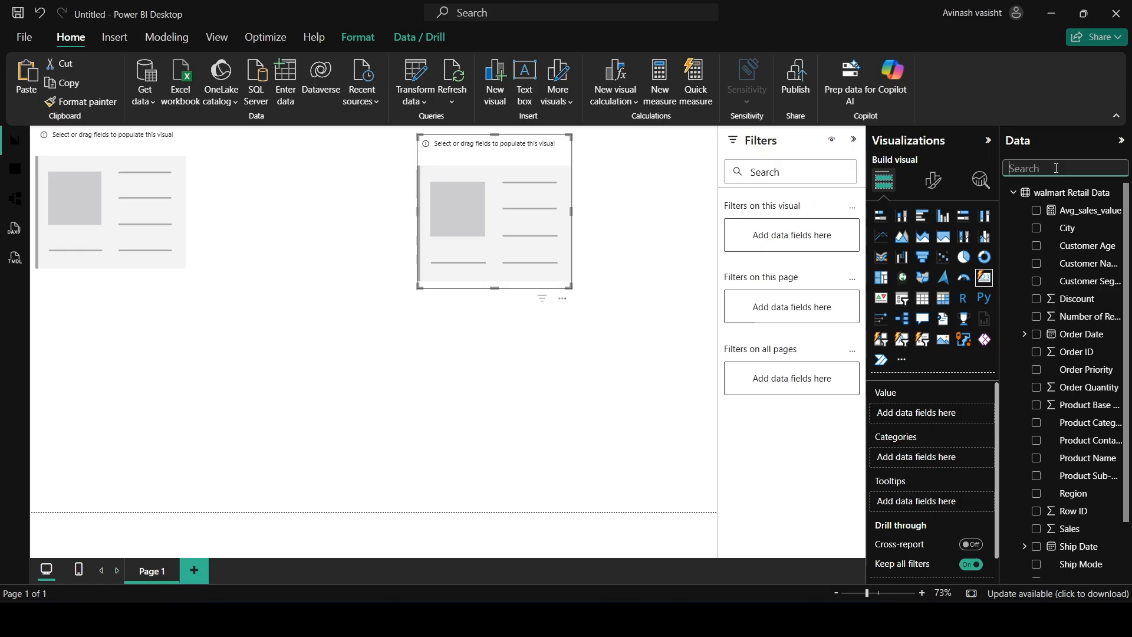
text(to)
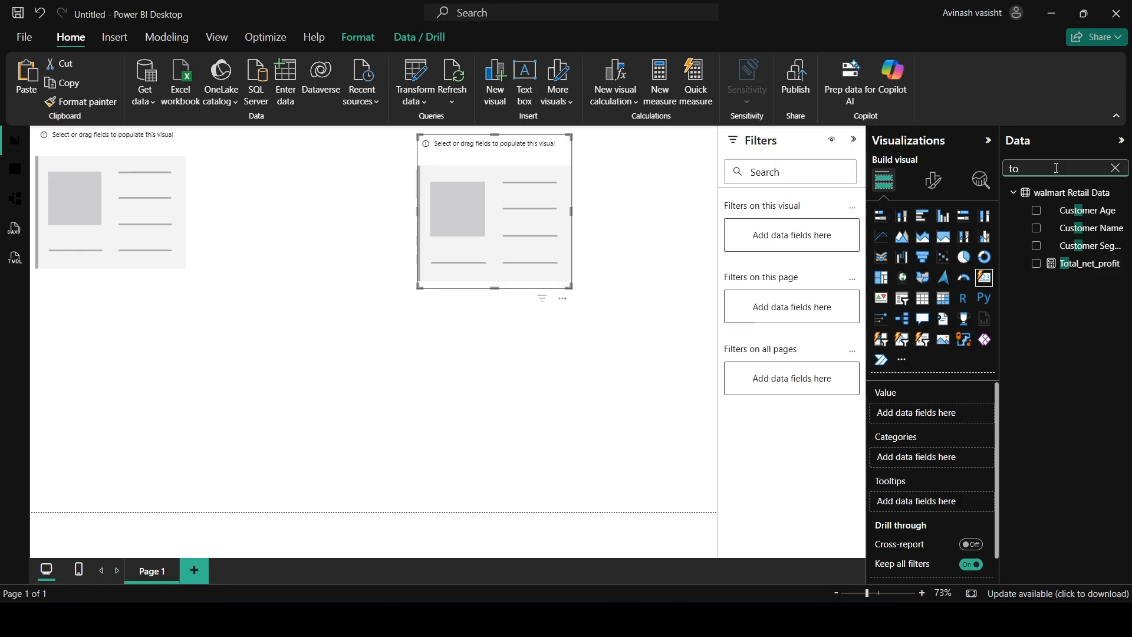
drag(1070, 263, 920, 410)
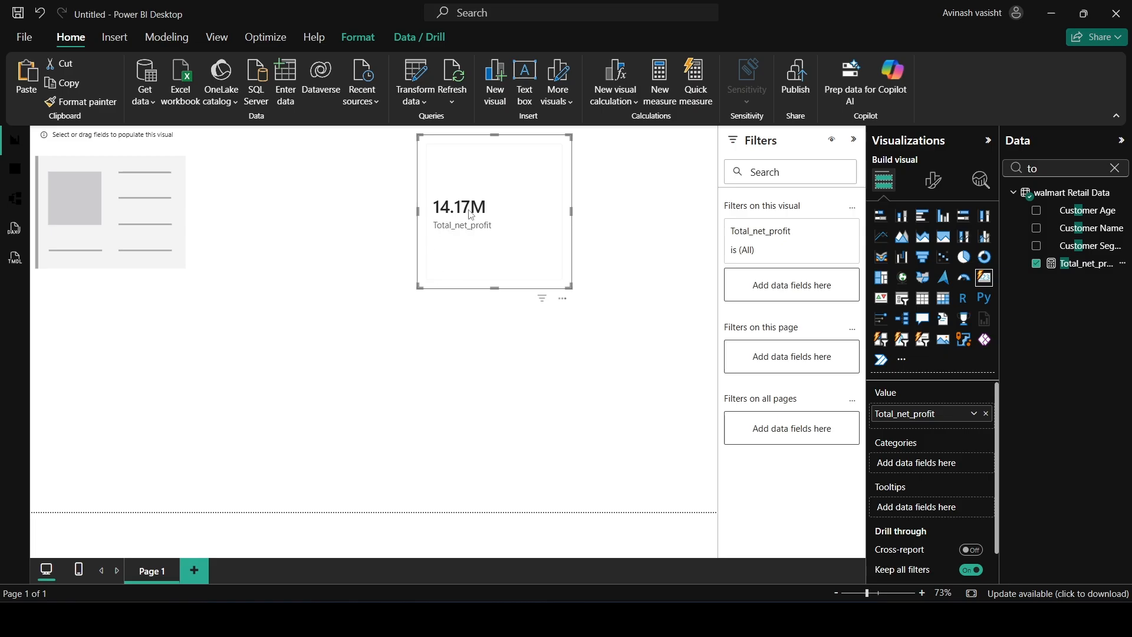
Step: Select the original empty card, search the data fields for "avg" and assign the Avg_sales_value measure as its value
click(156, 217)
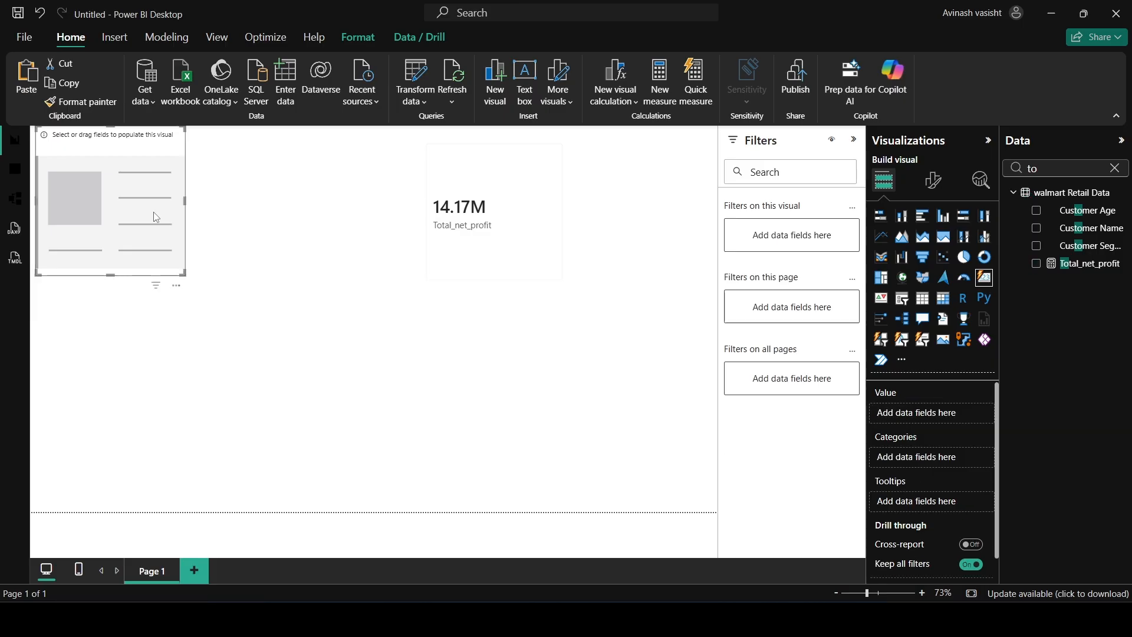
click(1115, 169)
text(ab)
click(1114, 168)
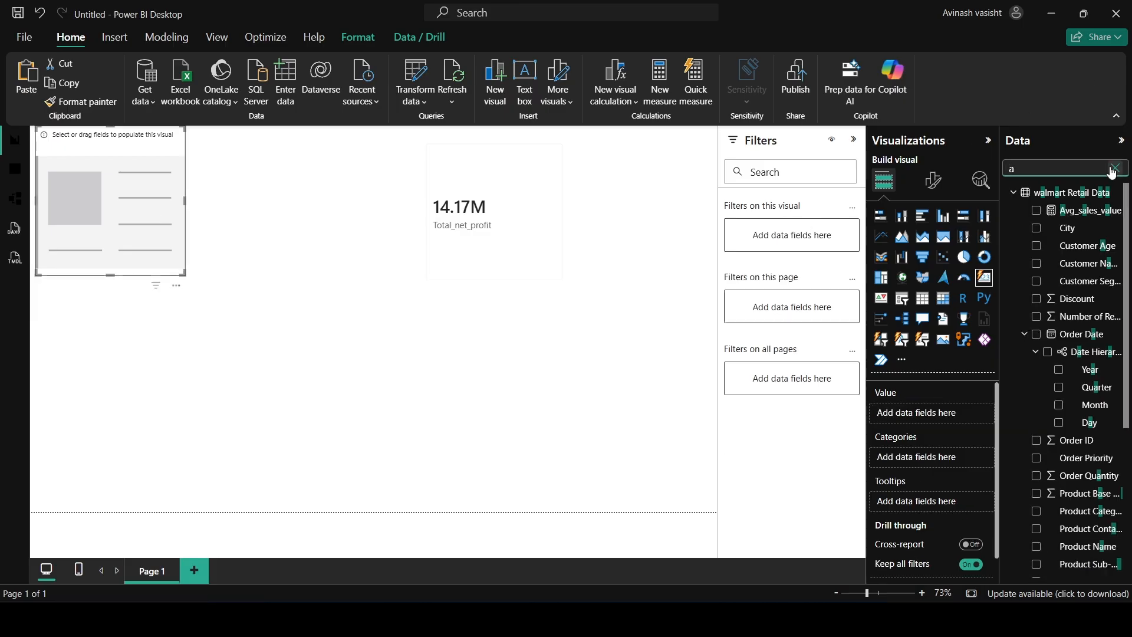
text(avg)
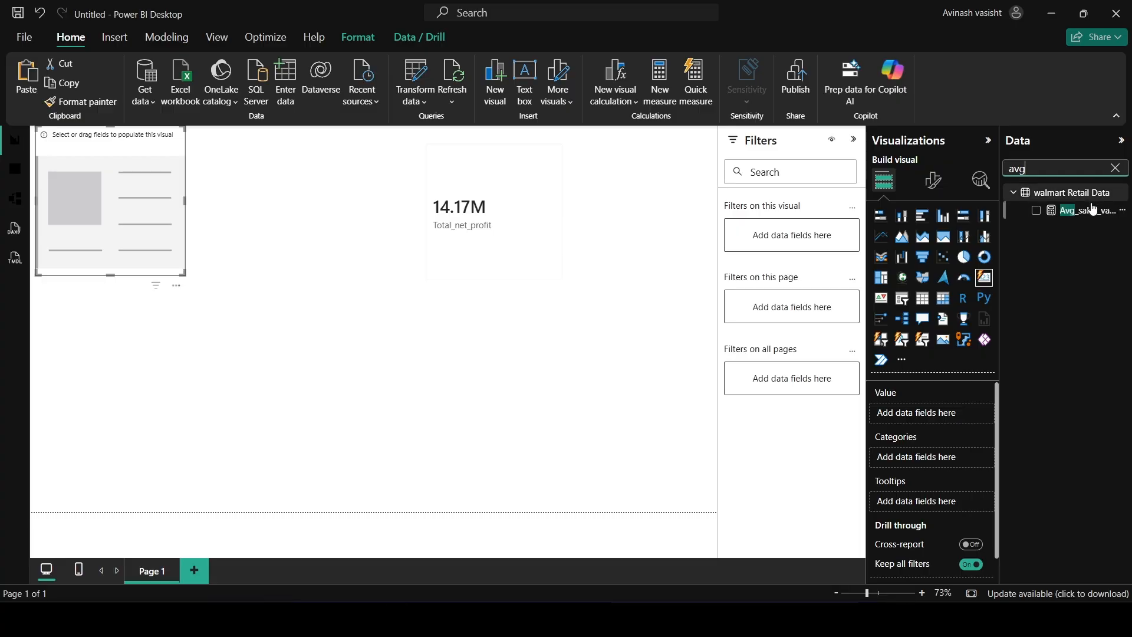
drag(1084, 211, 946, 410)
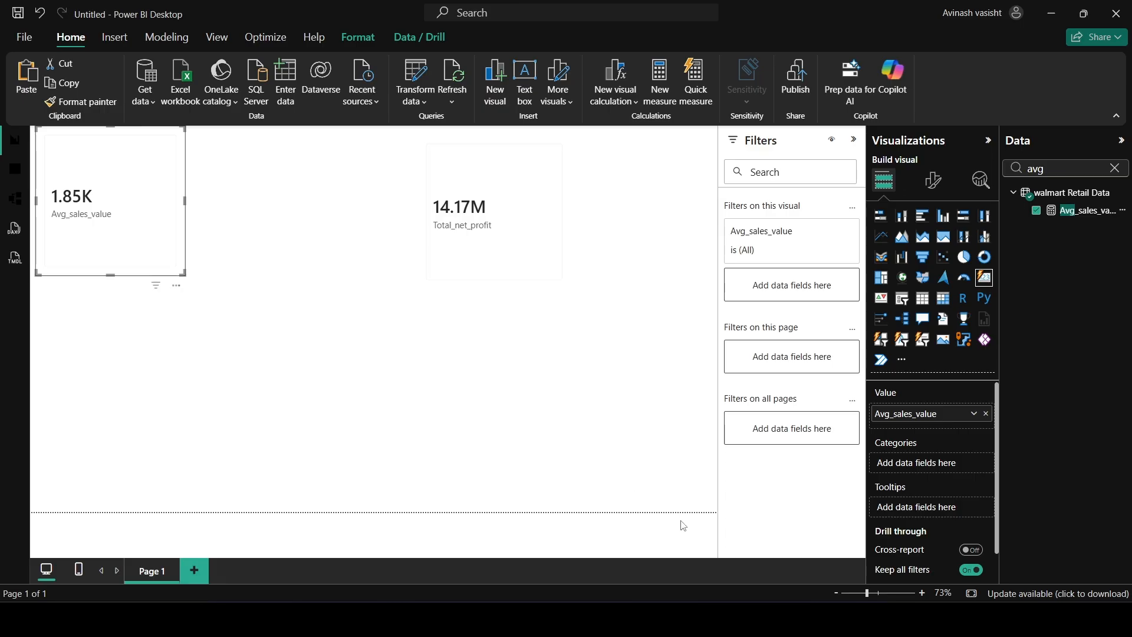
click(762, 619)
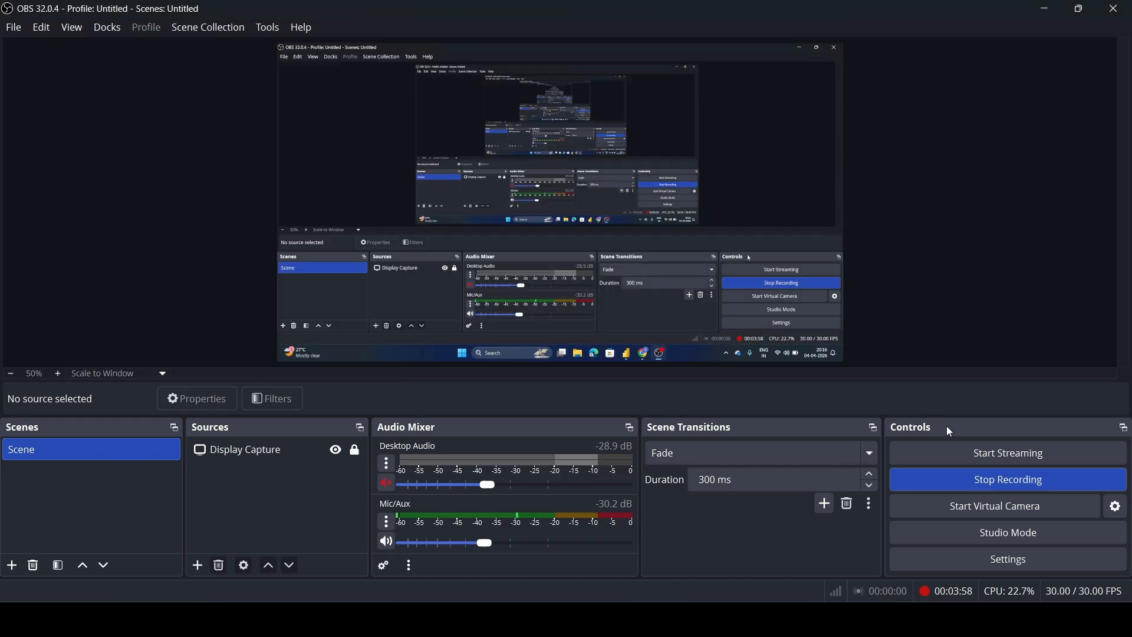